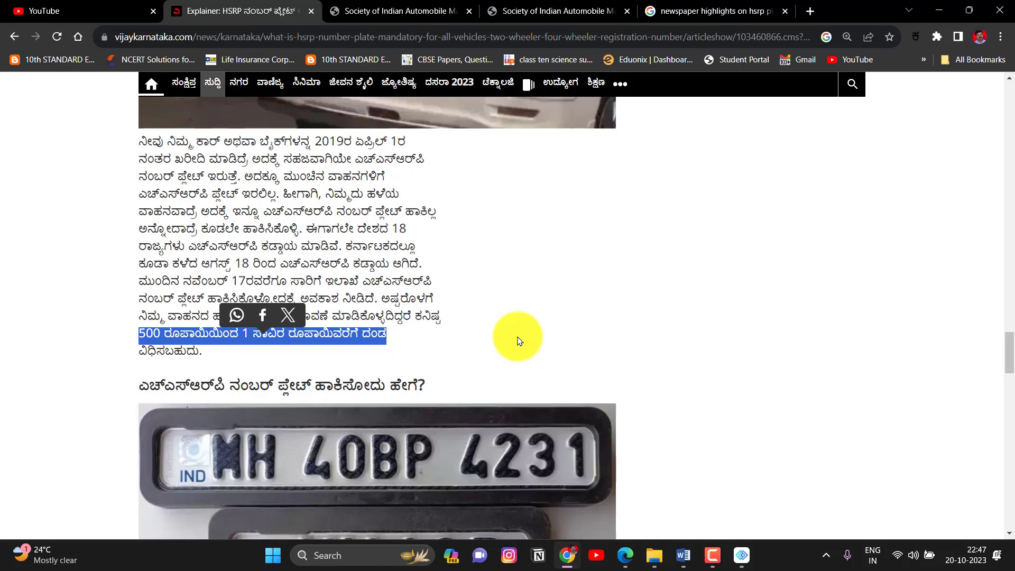
pyautogui.scroll(2, 591, 358)
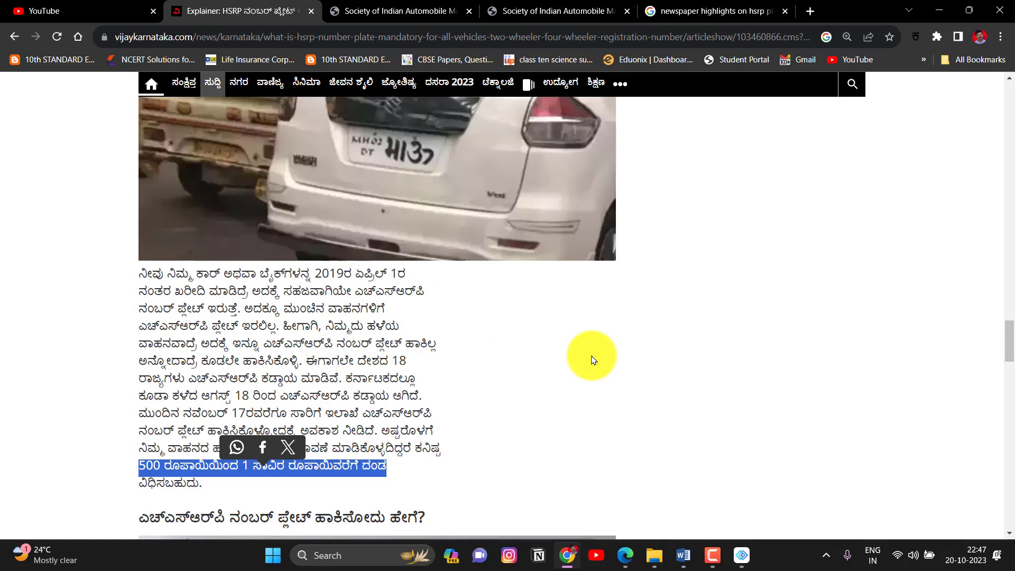
pyautogui.scroll(-8, 591, 360)
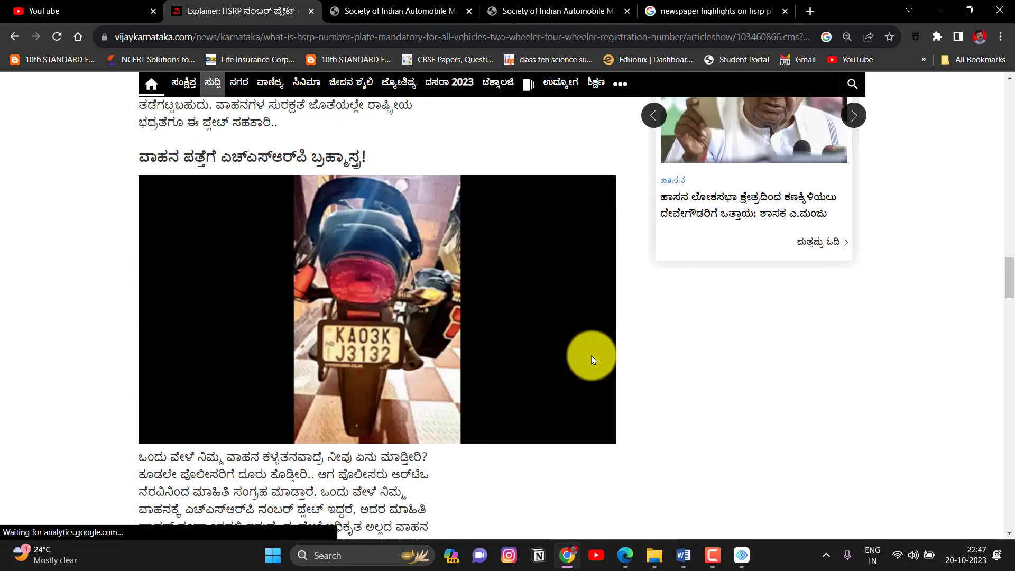
pyautogui.scroll(15, 591, 360)
pyautogui.scroll(15, 592, 360)
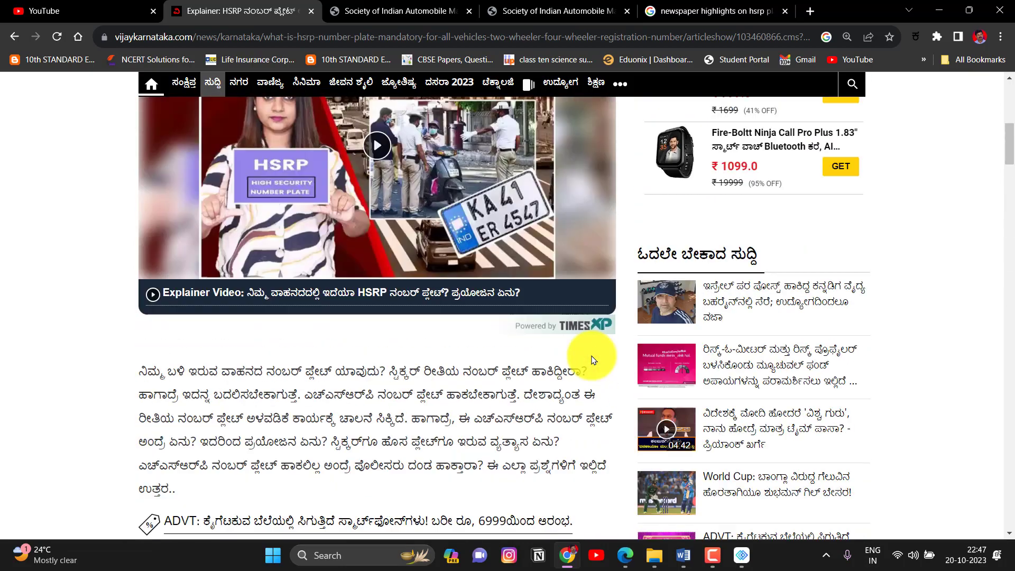
pyautogui.scroll(-5, 591, 357)
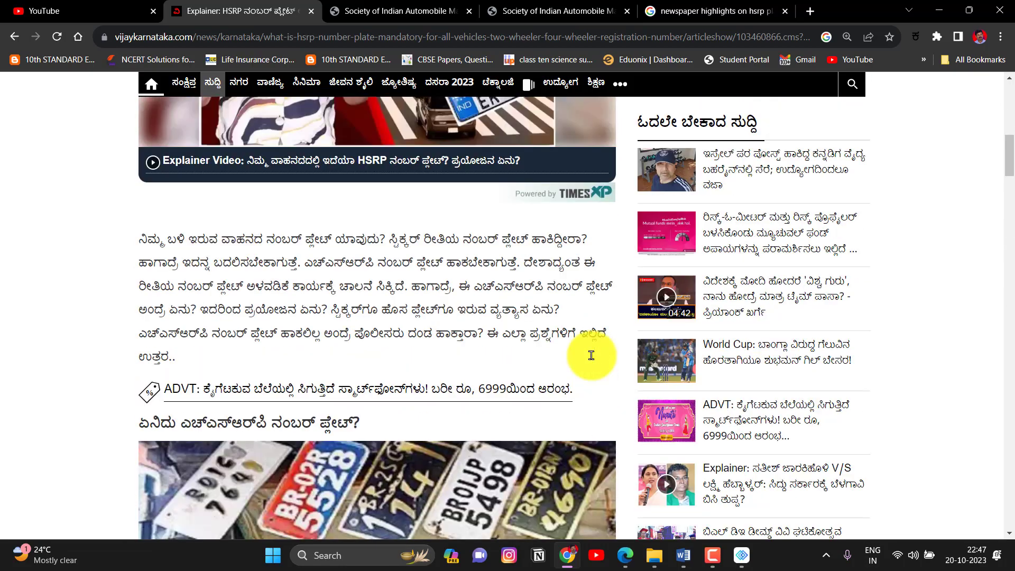
pyautogui.scroll(-8, 591, 355)
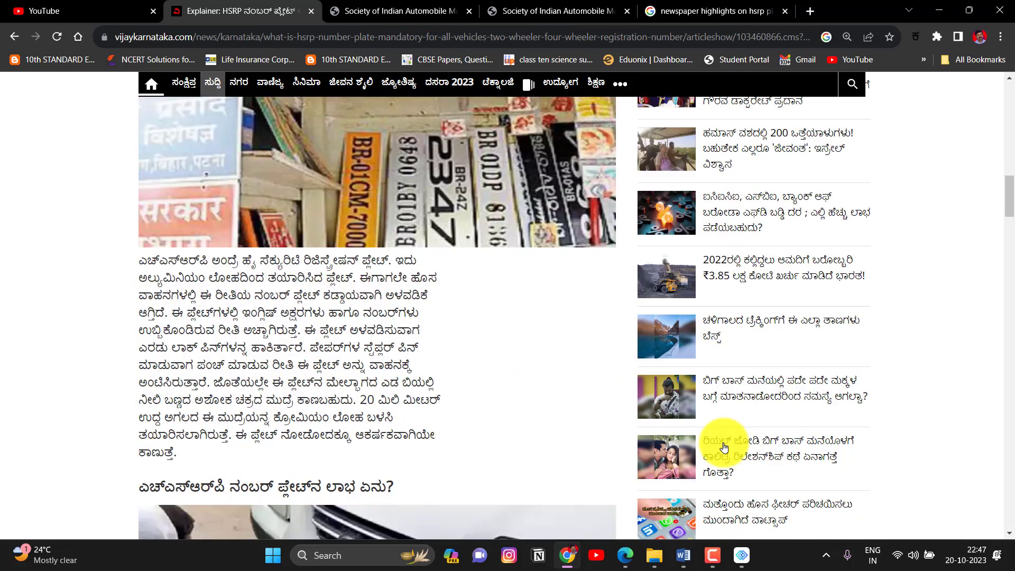
pyautogui.scroll(-10, 521, 369)
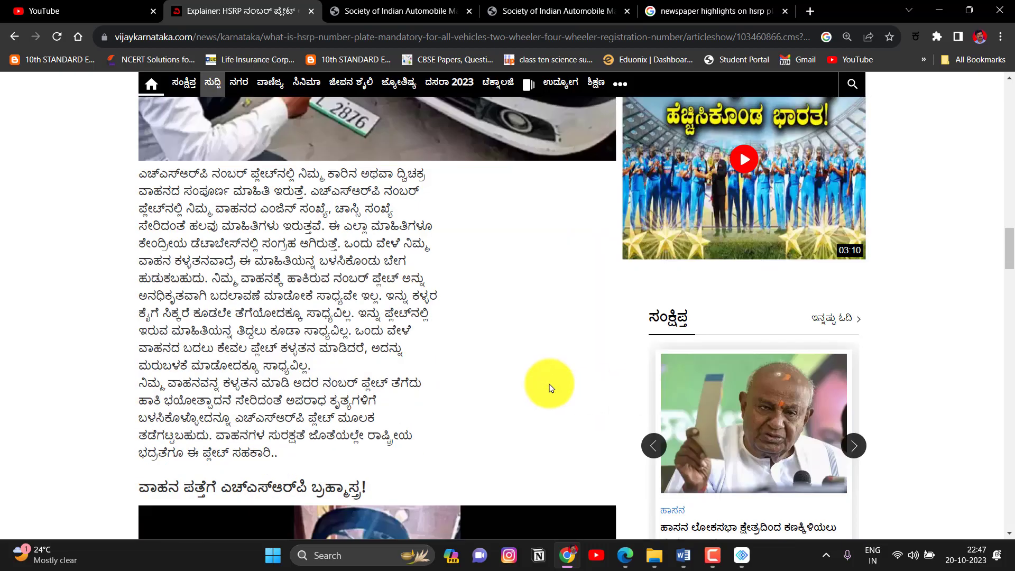
pyautogui.scroll(-12, 541, 355)
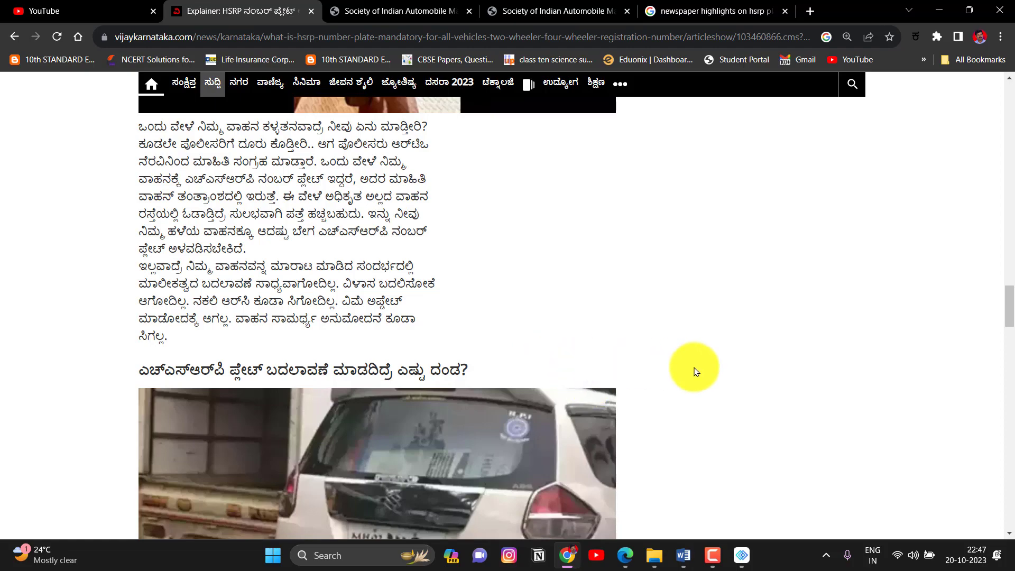
pyautogui.scroll(-10, 694, 372)
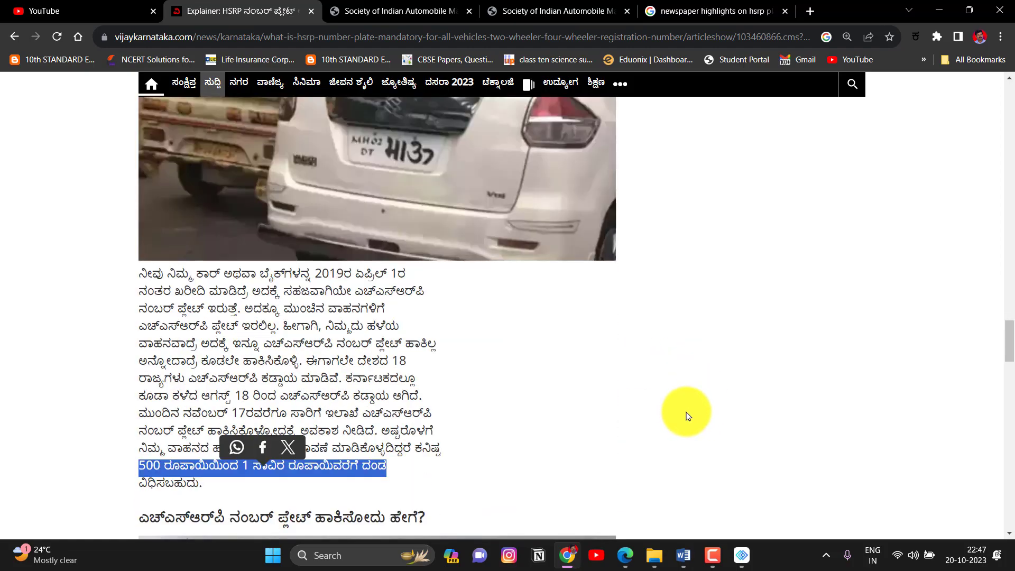
pyautogui.scroll(-12, 686, 416)
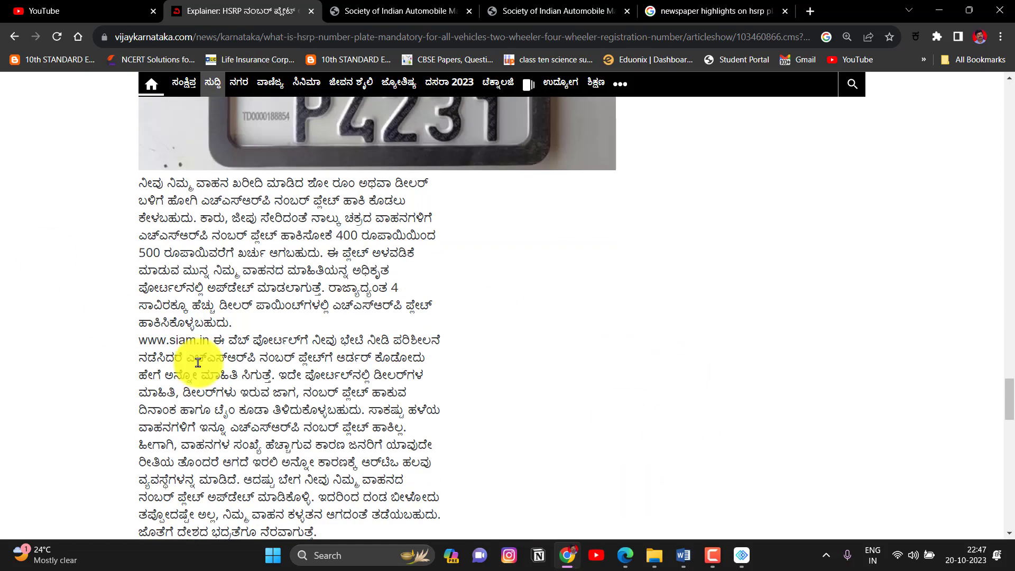
pyautogui.moveTo(140, 342); pyautogui.dragTo(209, 340)
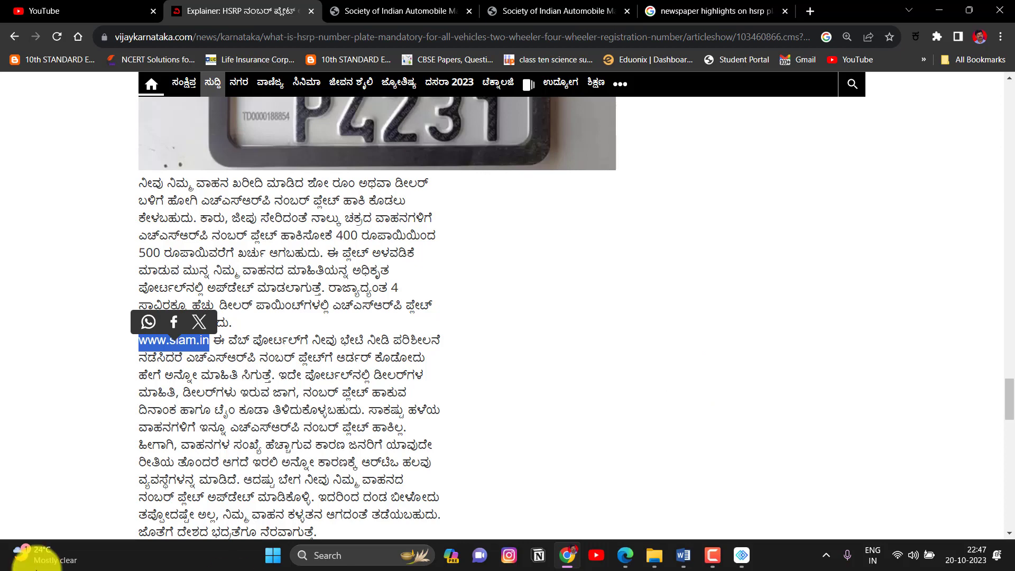
# Return to the first SIAM tab and choose BOOK HSRP to start a booking in a new tab.
pyautogui.click(395, 11)
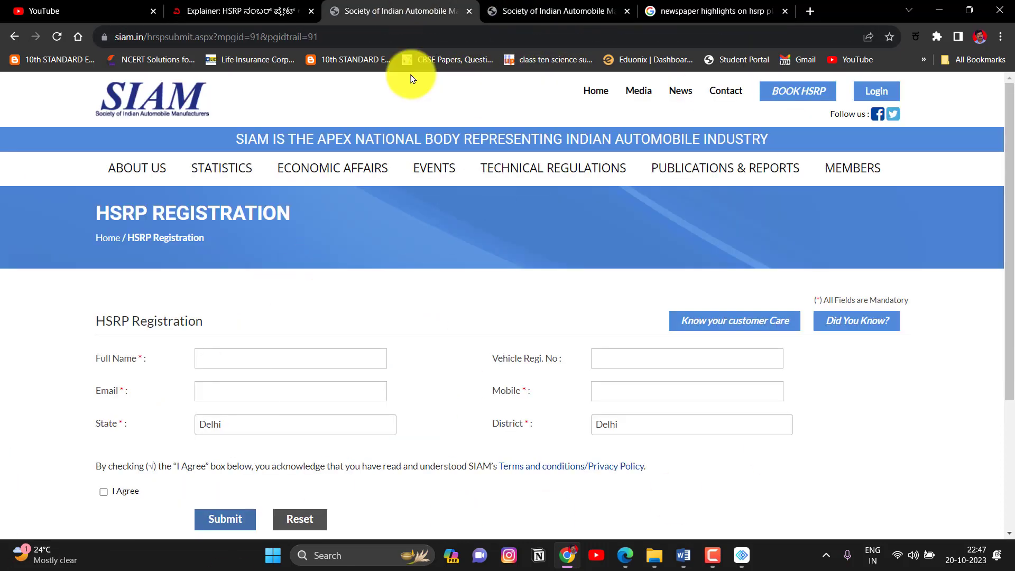
pyautogui.click(569, 7)
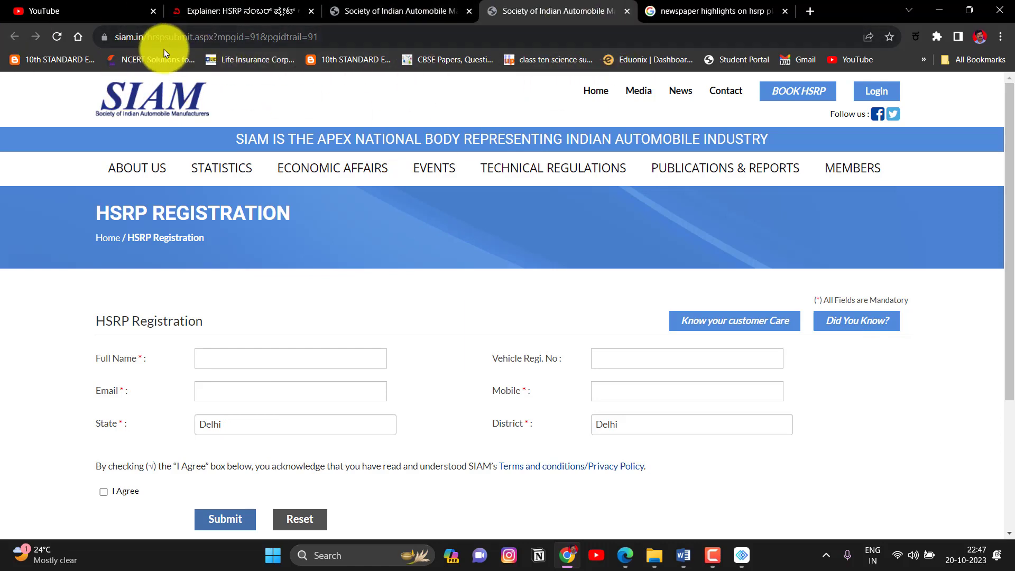
pyautogui.click(429, 8)
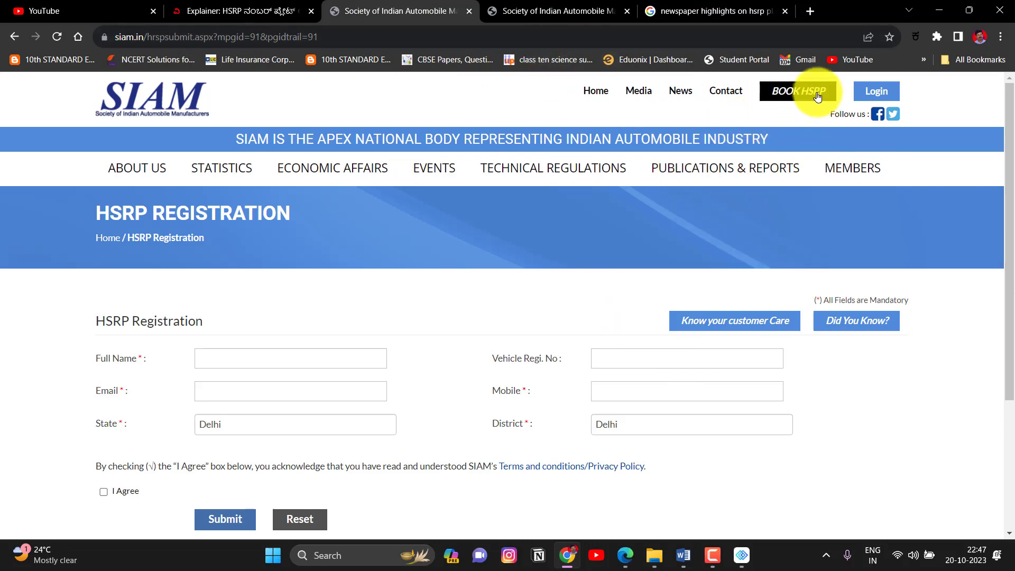
pyautogui.click(800, 90)
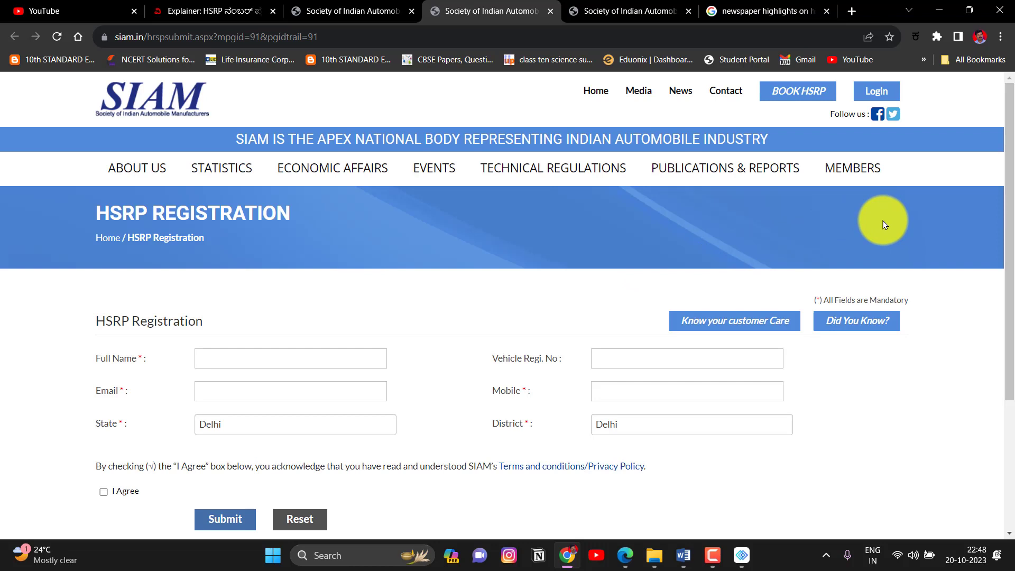
pyautogui.moveTo(744, 551)
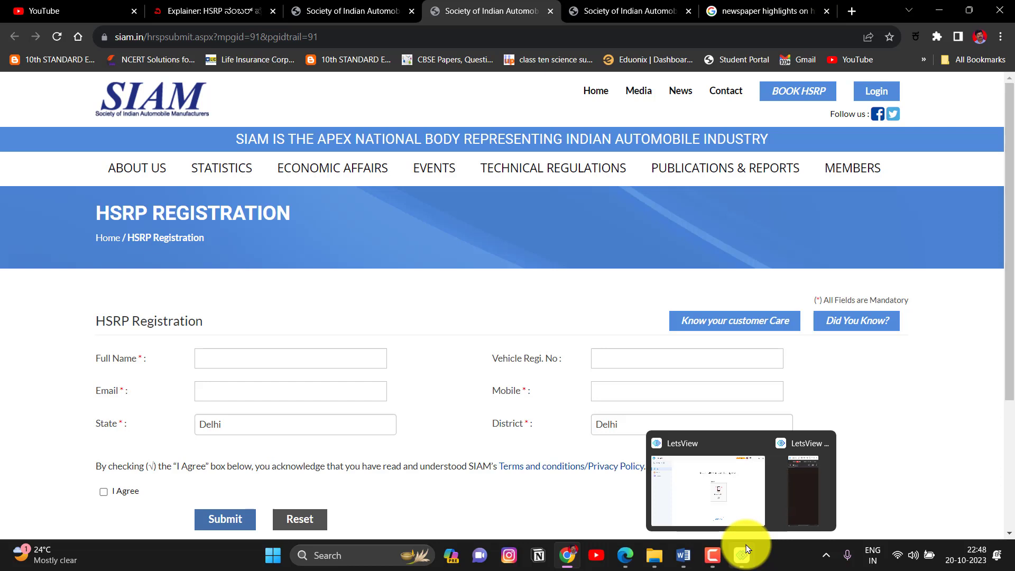
# Bring up the LetsView phone-mirror window showing the SIAM HSRP Registration form.
pyautogui.click(721, 444)
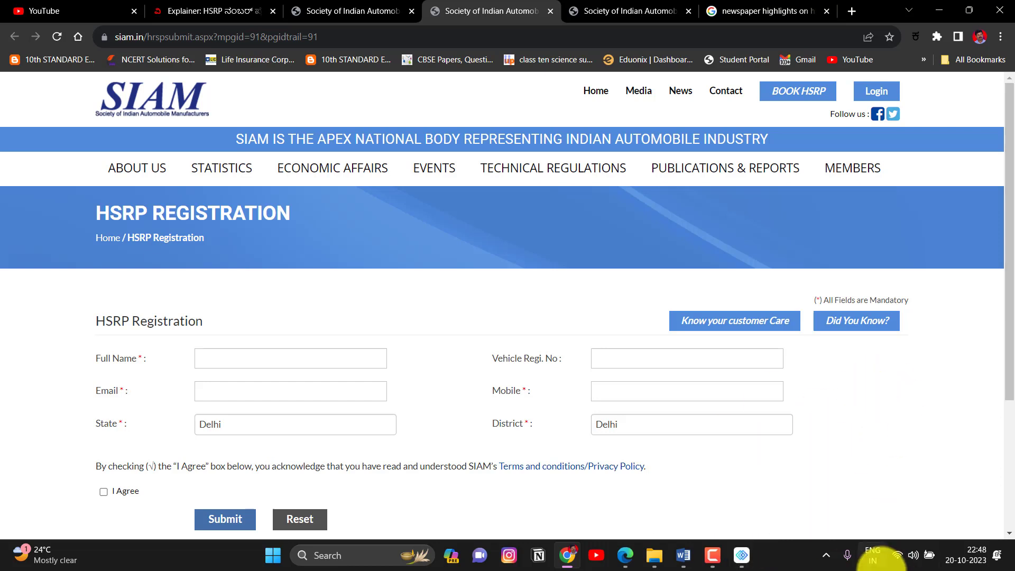
pyautogui.click(793, 489)
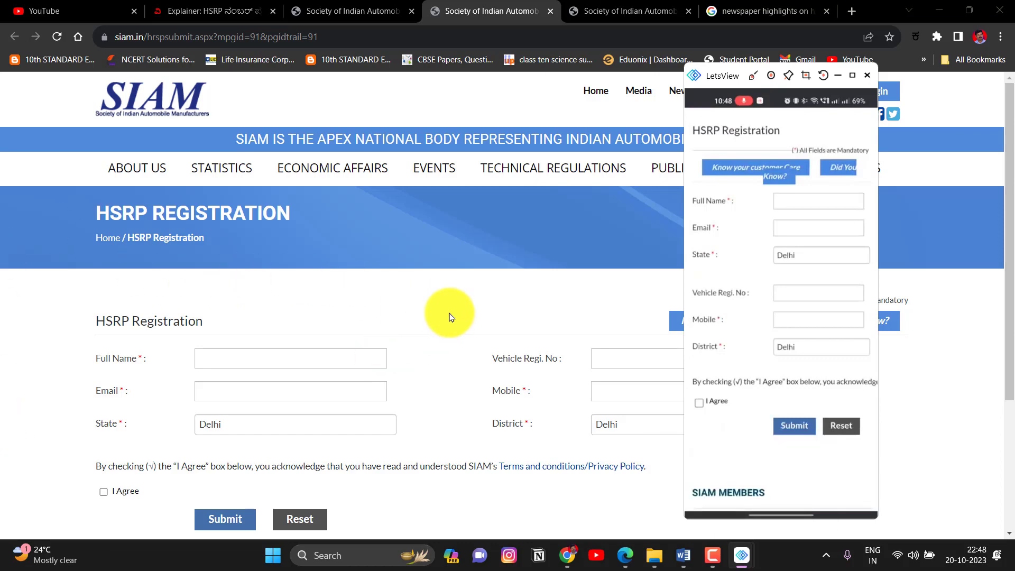
pyautogui.scroll(-1, 452, 317)
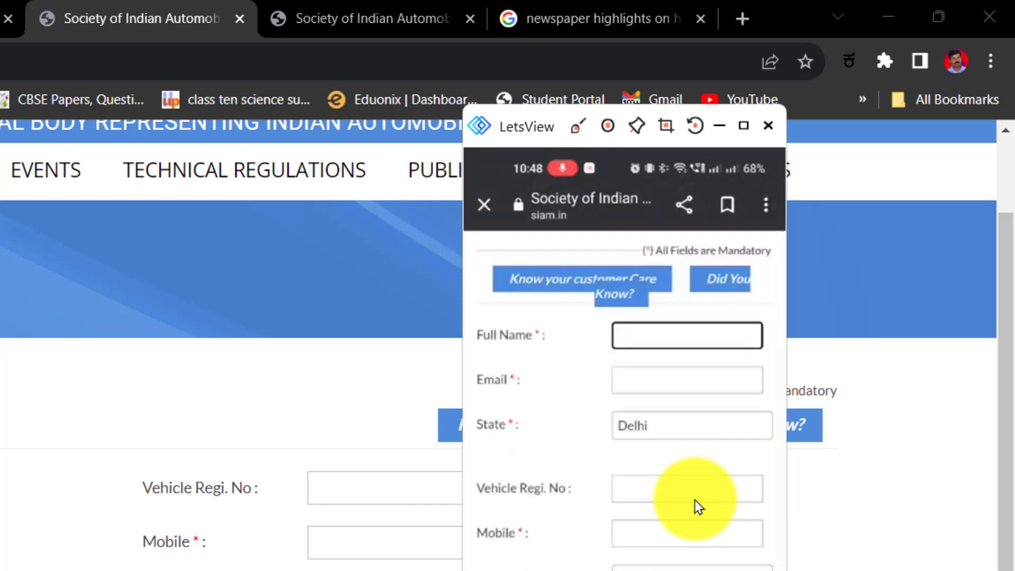
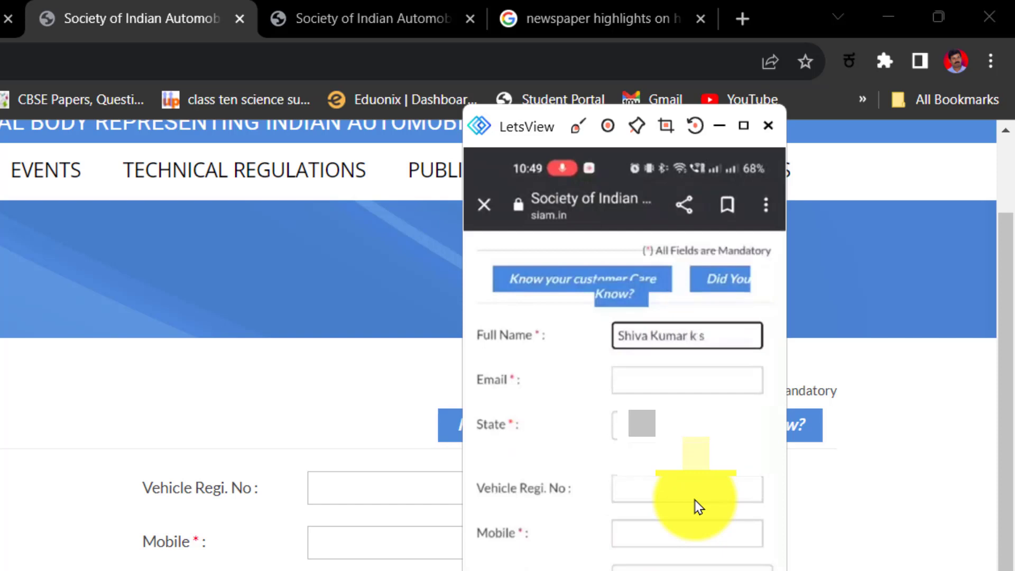
# Enter the owner's full name and choose Karnataka as the state on the mirrored form.
pyautogui.press('Tab')
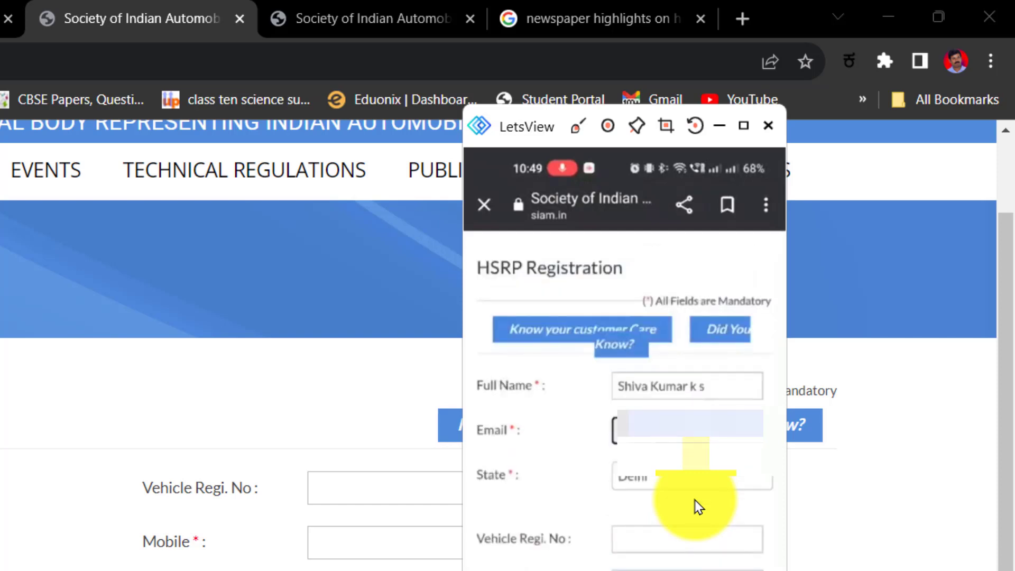
pyautogui.click(698, 507)
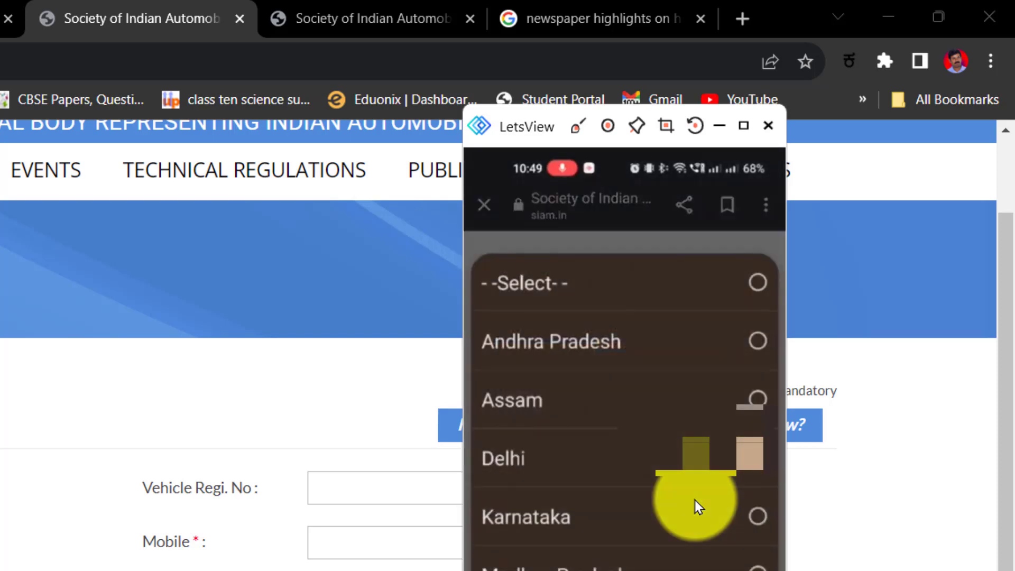
pyautogui.click(699, 506)
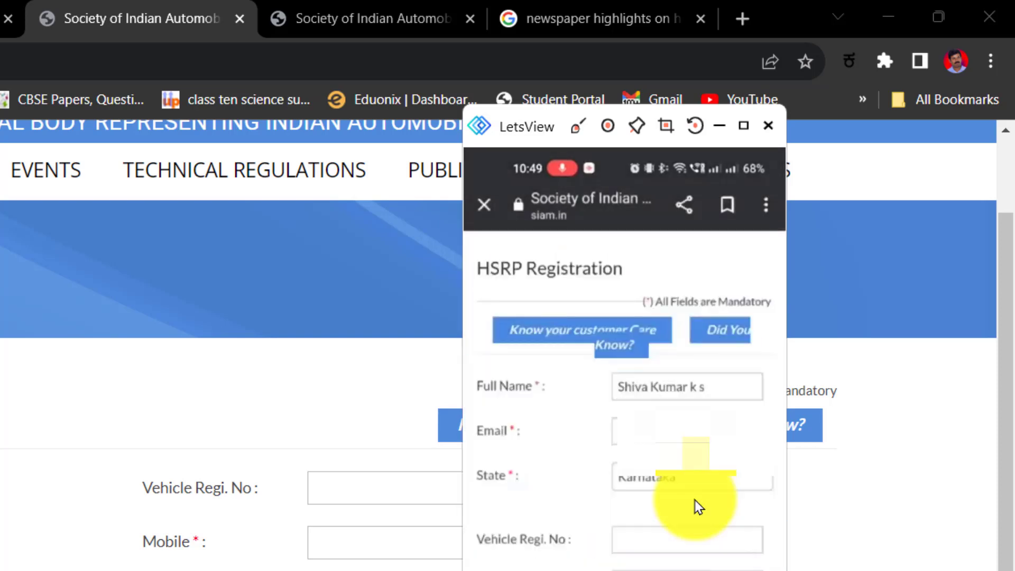
pyautogui.press('Tab')
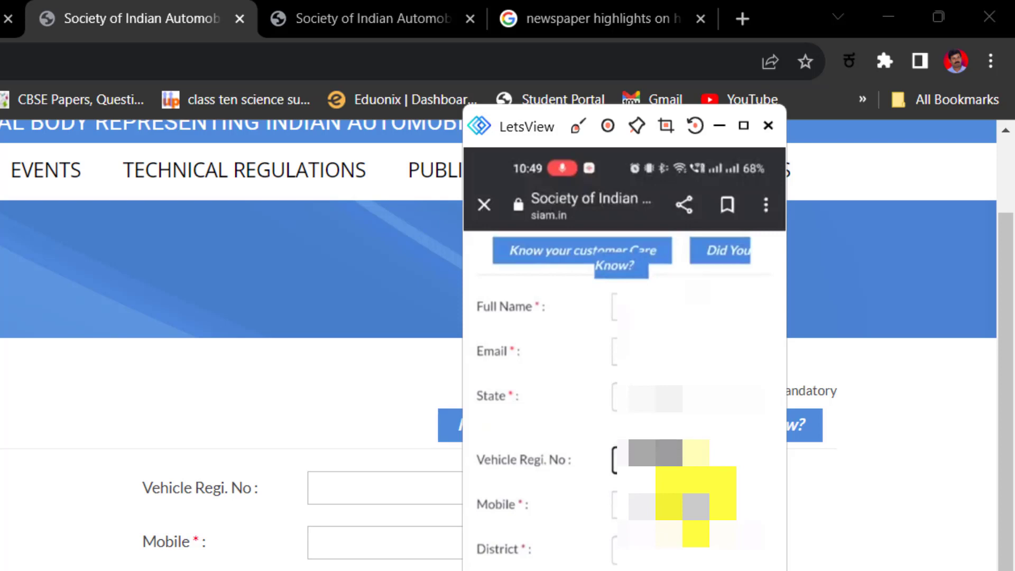
# Look through the district list, then tick I Agree to accept the terms and conditions.
pyautogui.scroll(-3, 624, 396)
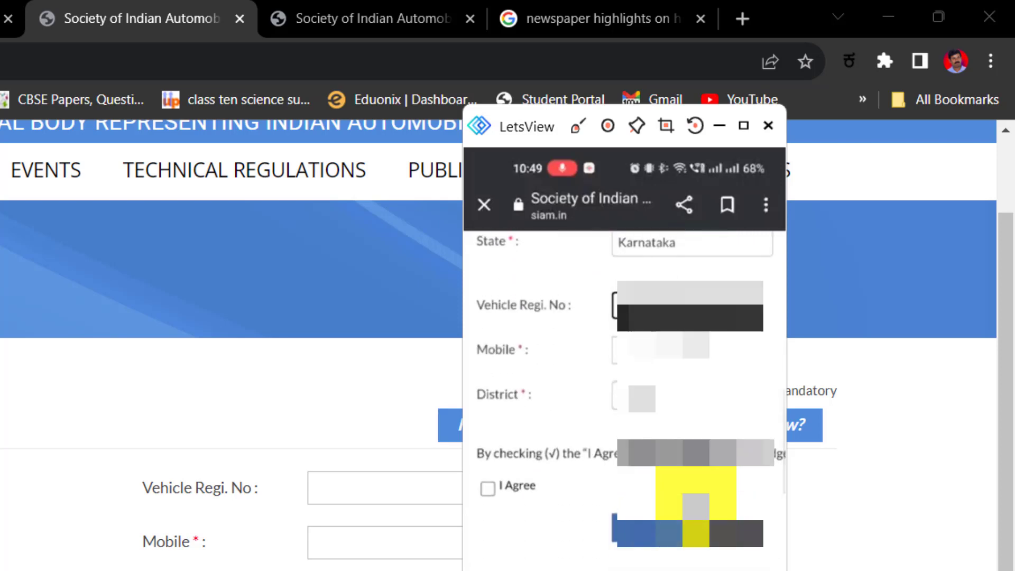
pyautogui.click(634, 396)
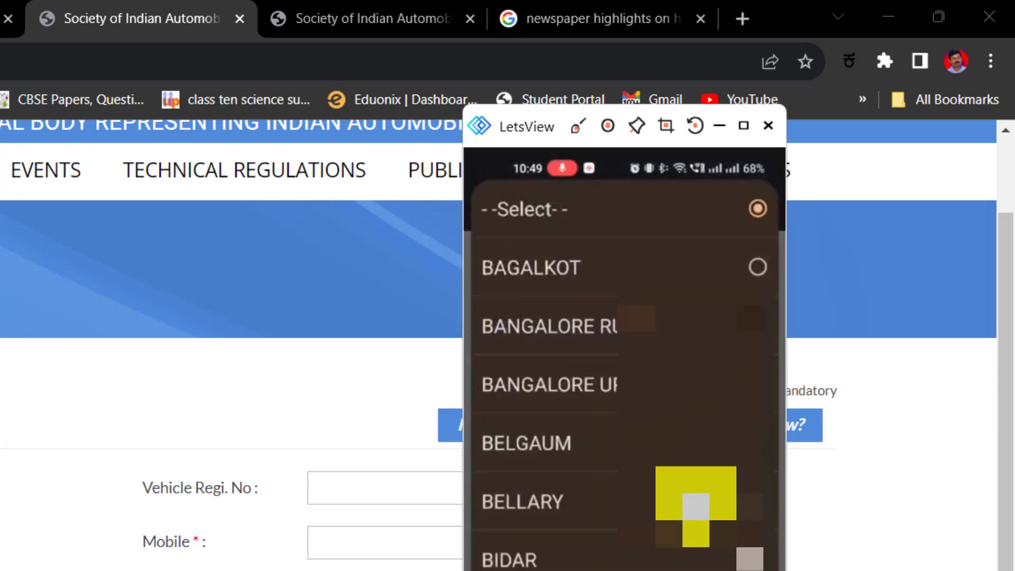
pyautogui.scroll(-3, 623, 370)
pyautogui.press('Escape')
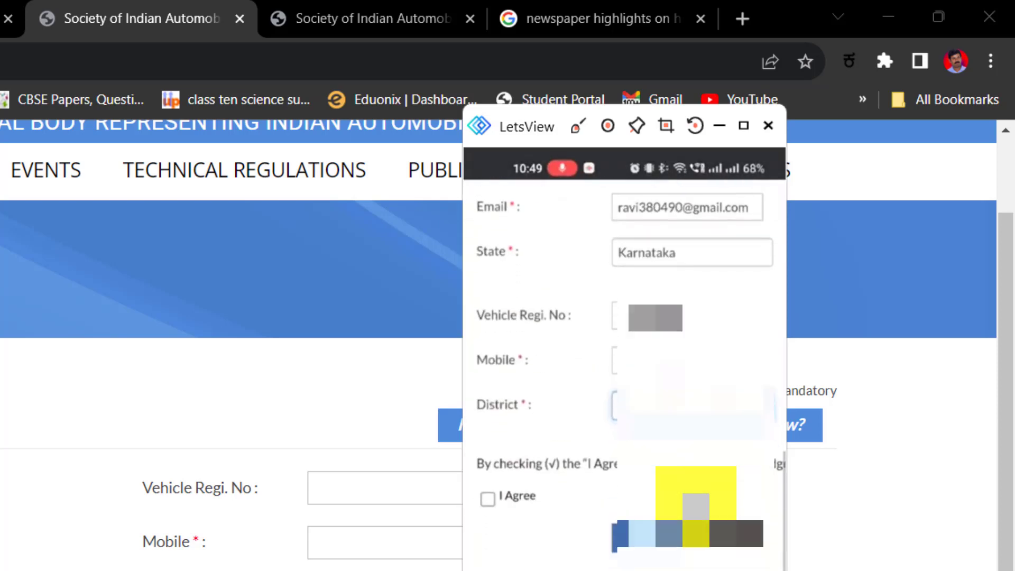
pyautogui.click(487, 499)
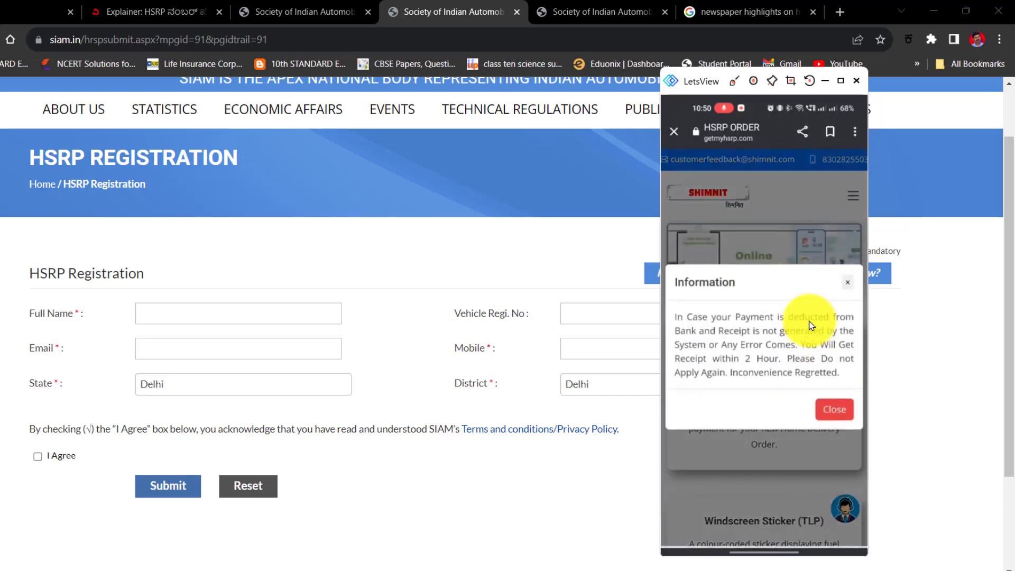
# Browse the getmyhsrp.com service cards and choose Apply New HSRP.
pyautogui.scroll(-1, 811, 325)
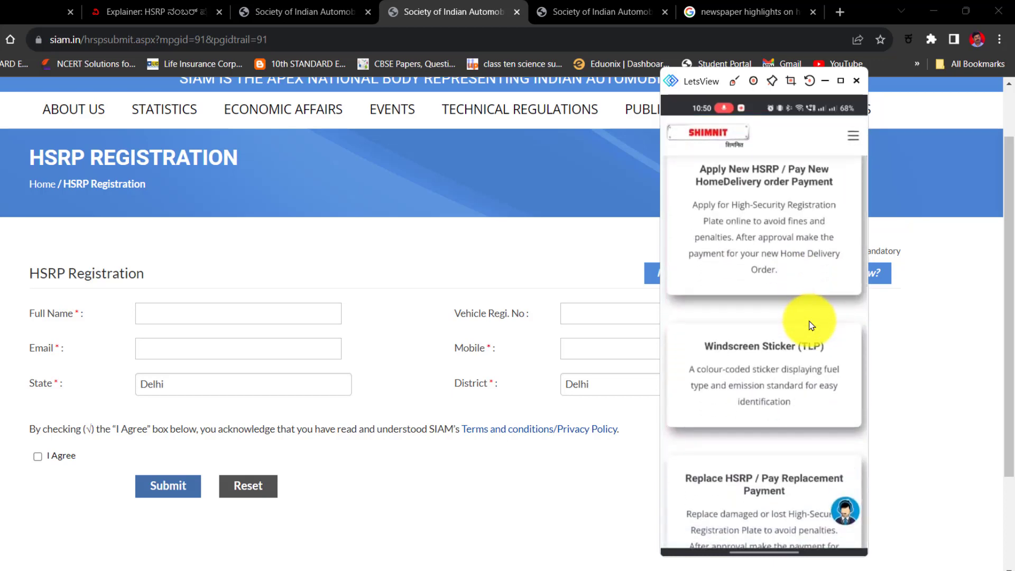
pyautogui.scroll(-2, 811, 325)
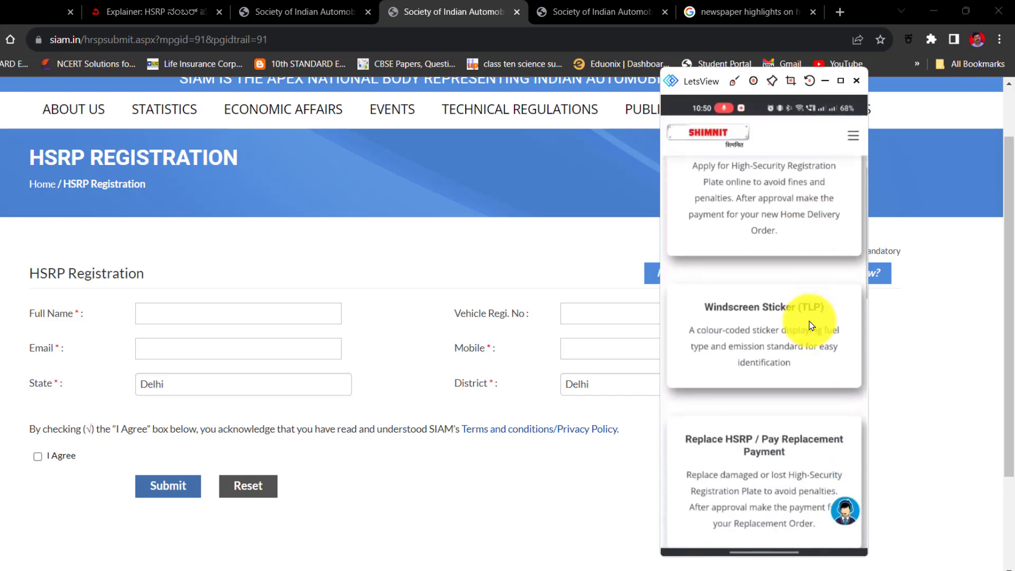
pyautogui.scroll(-4, 811, 325)
pyautogui.scroll(-3, 811, 325)
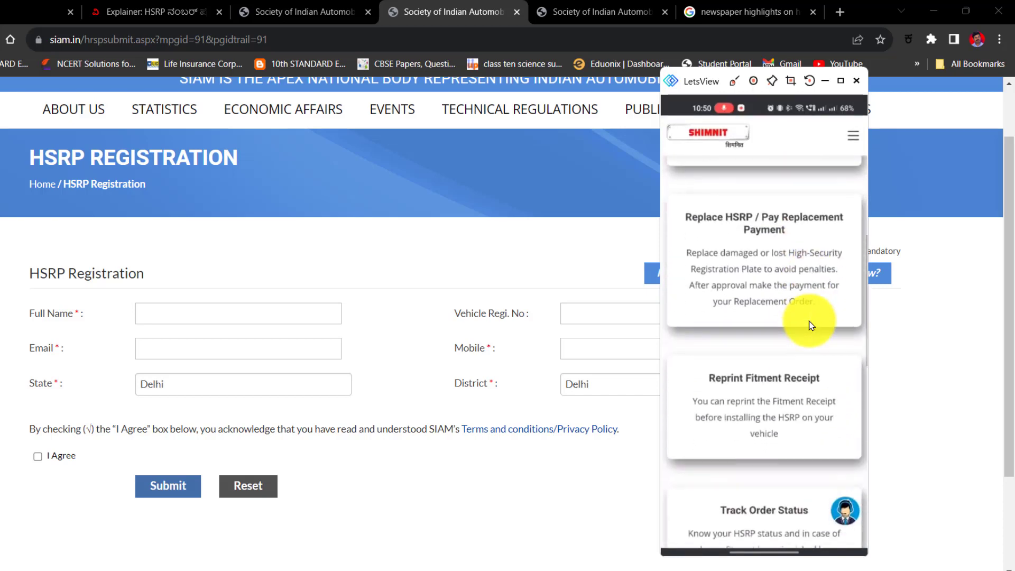
pyautogui.scroll(-5, 811, 325)
pyautogui.scroll(6, 811, 326)
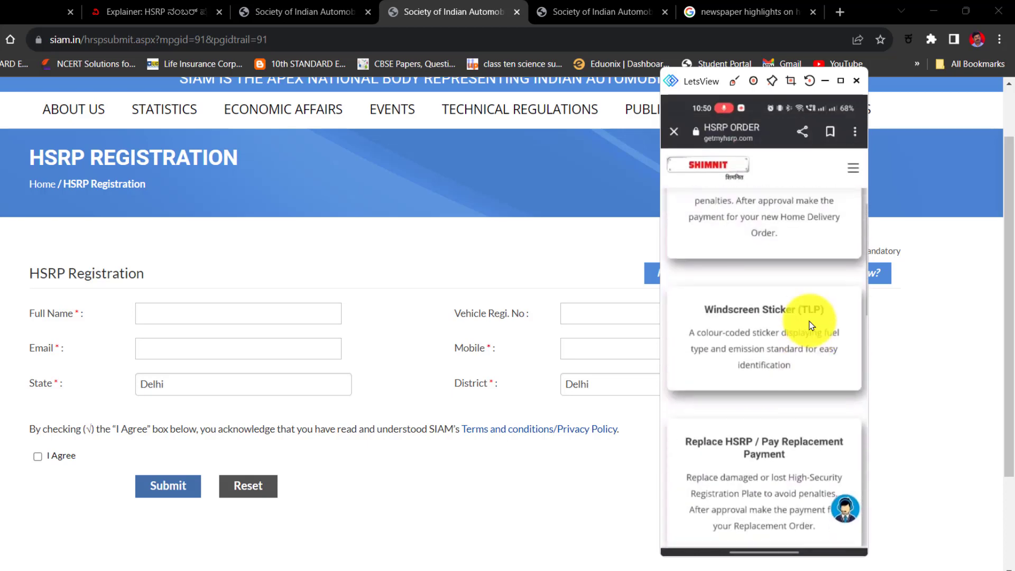
pyautogui.scroll(4, 810, 325)
pyautogui.click(811, 325)
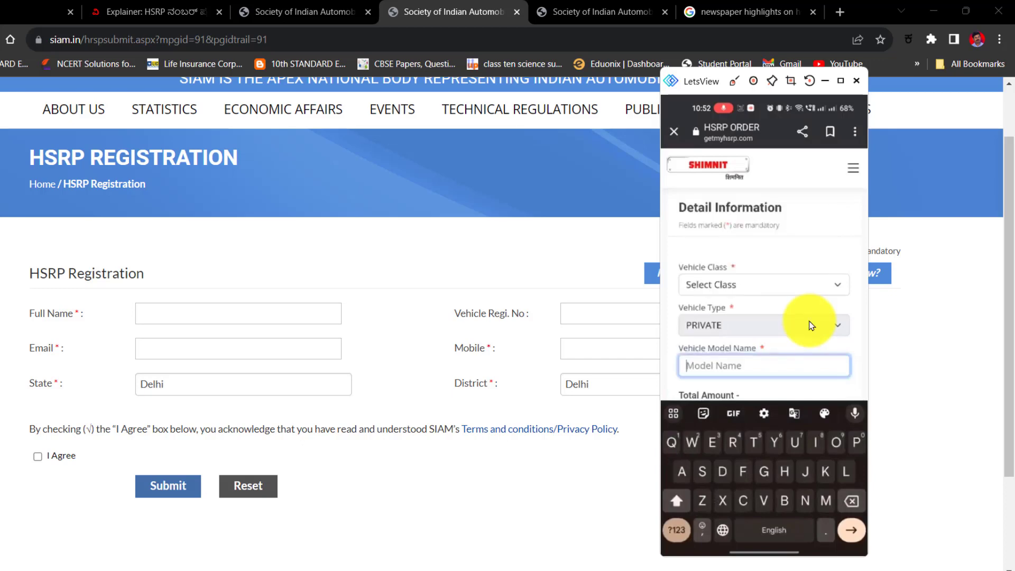
# Enter 'Suzuki access' as the vehicle model name and submit the vehicle details.
pyautogui.write('Su')
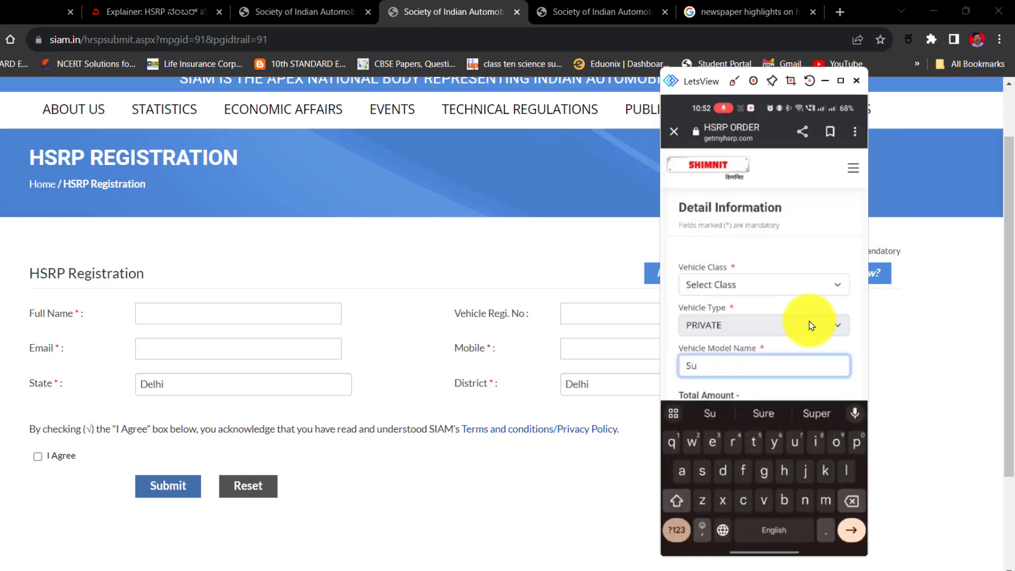
pyautogui.write('zu')
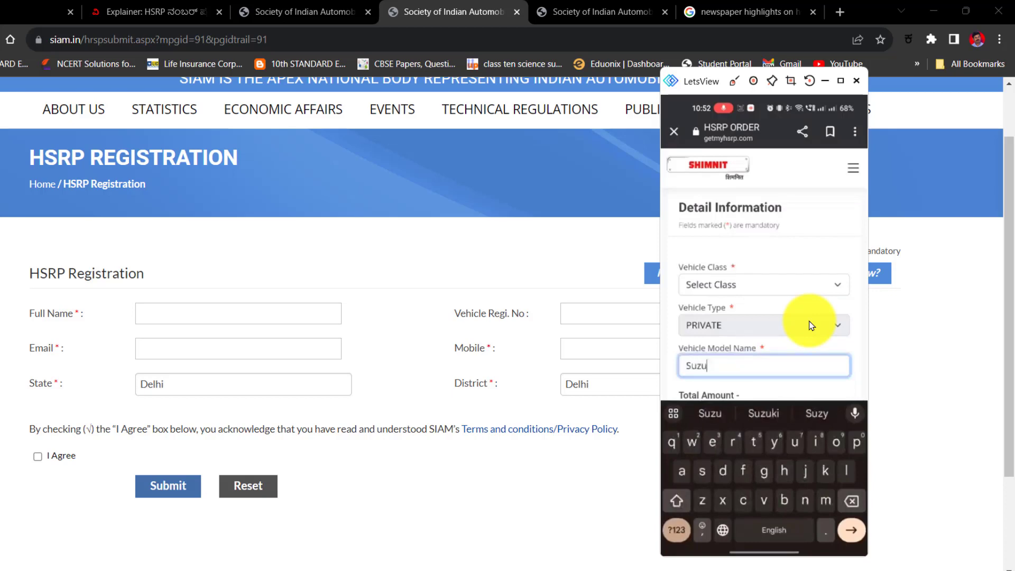
pyautogui.write('ki ')
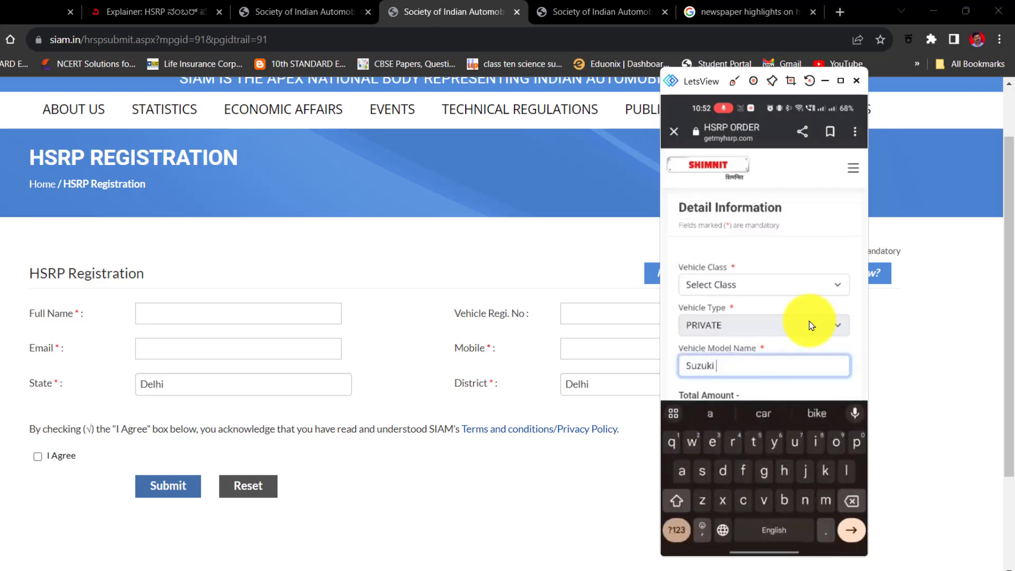
pyautogui.write('acc')
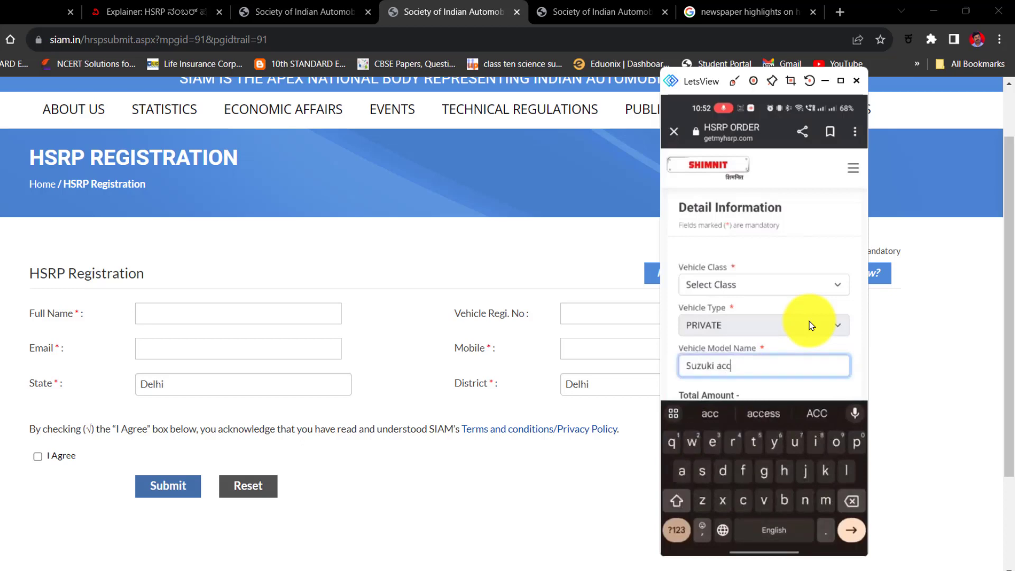
pyautogui.write('ess')
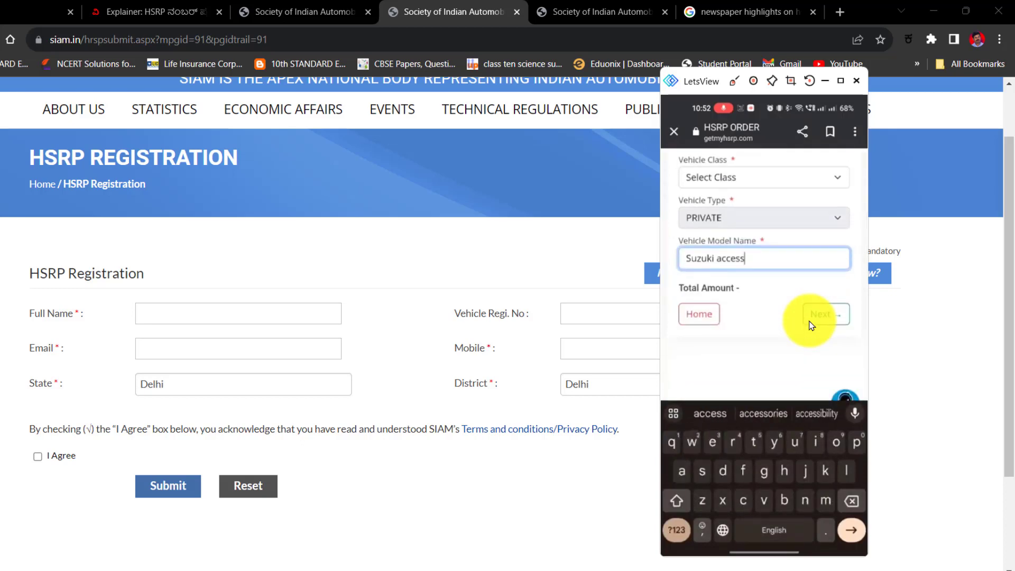
pyautogui.press('Return')
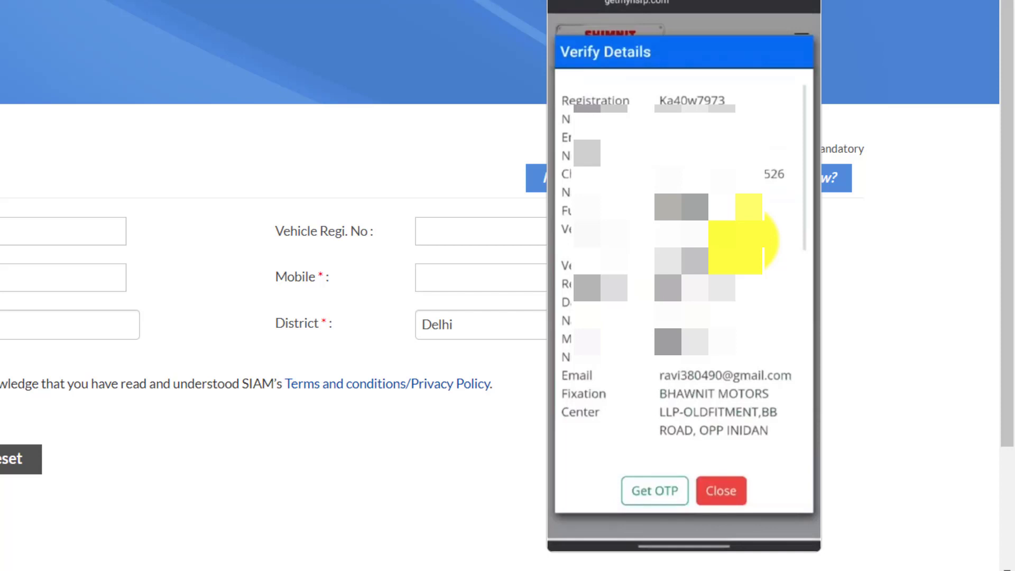
# Scroll through the Verify Details summary to review the vehicle and owner details.
pyautogui.scroll(-6, 753, 240)
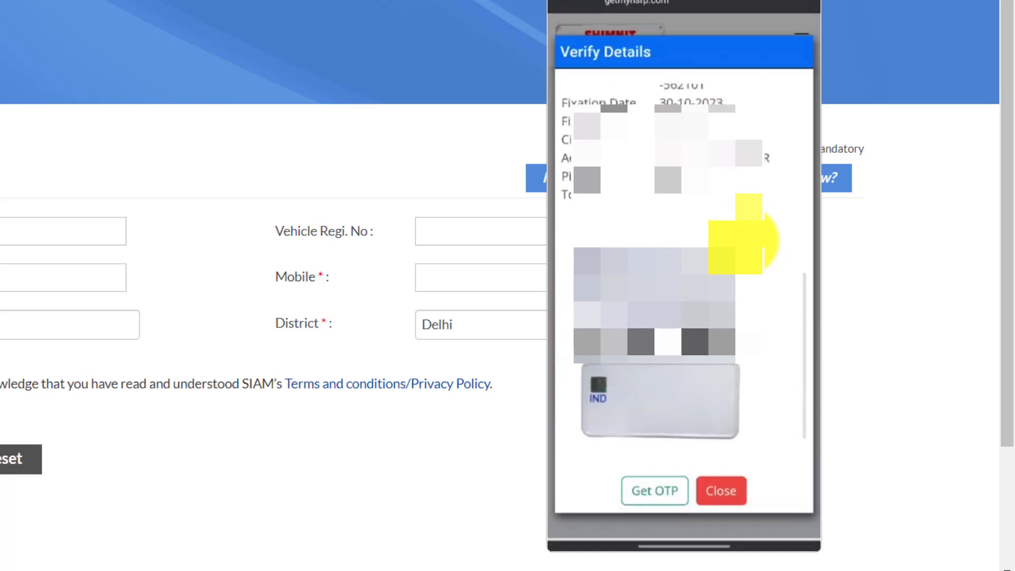
pyautogui.scroll(5, 753, 240)
pyautogui.scroll(-5, 753, 241)
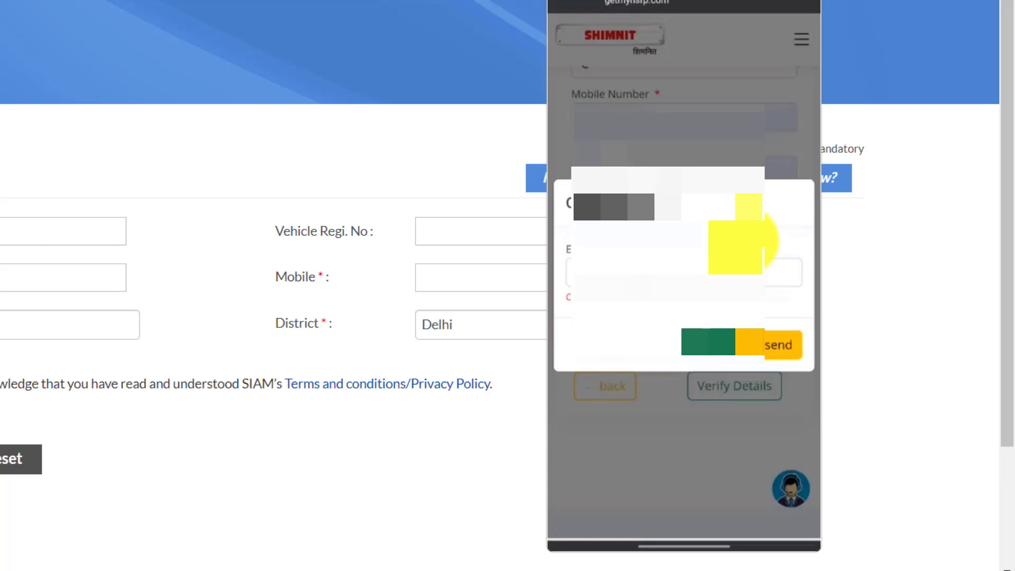
# Enter the SMS verification code in the OTP field and submit it.
pyautogui.click(683, 272)
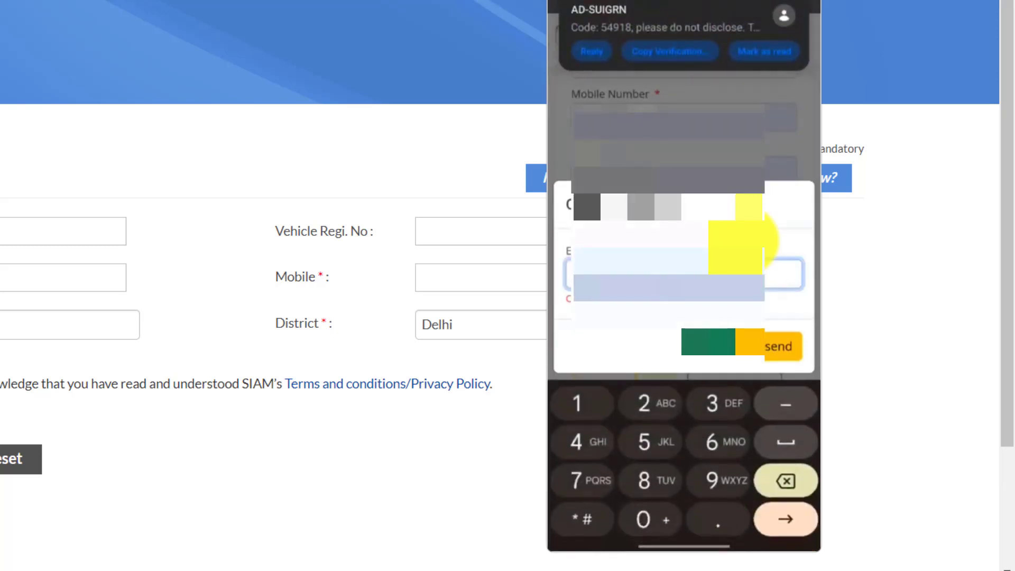
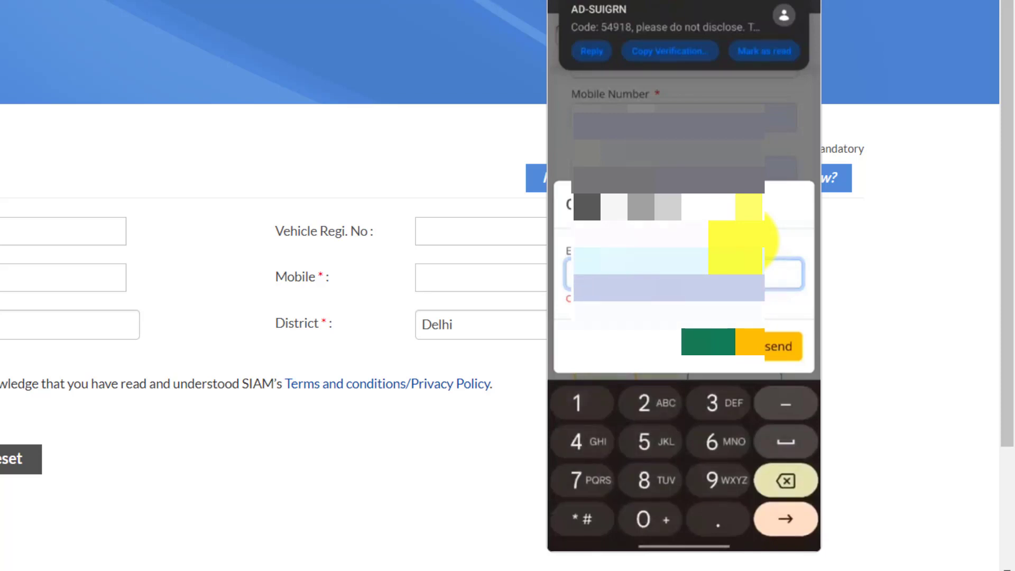
pyautogui.press('Return')
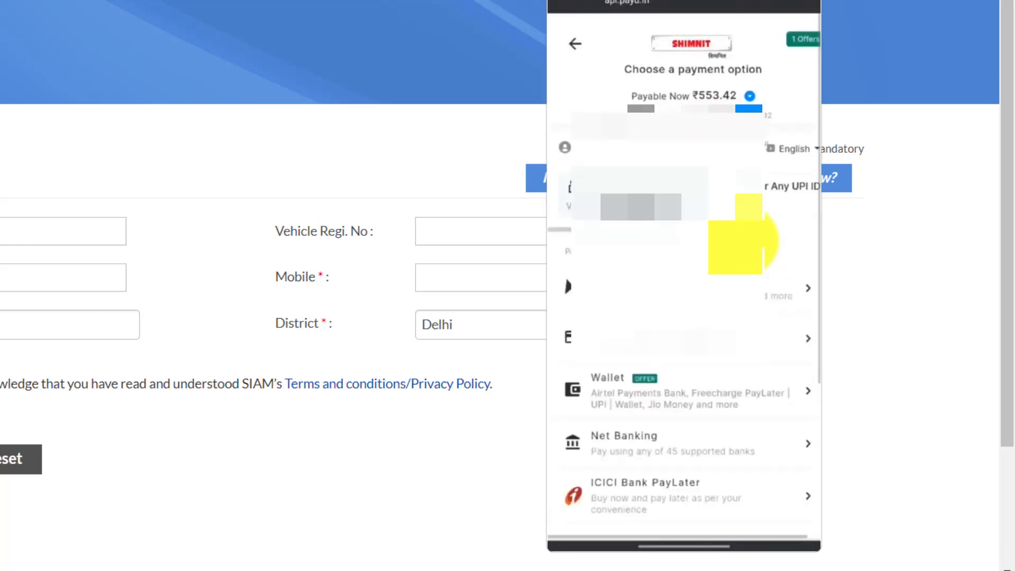
# Choose UPI on the PayU checkout and send the ₹553.42 payment request.
pyautogui.scroll(-3, 764, 241)
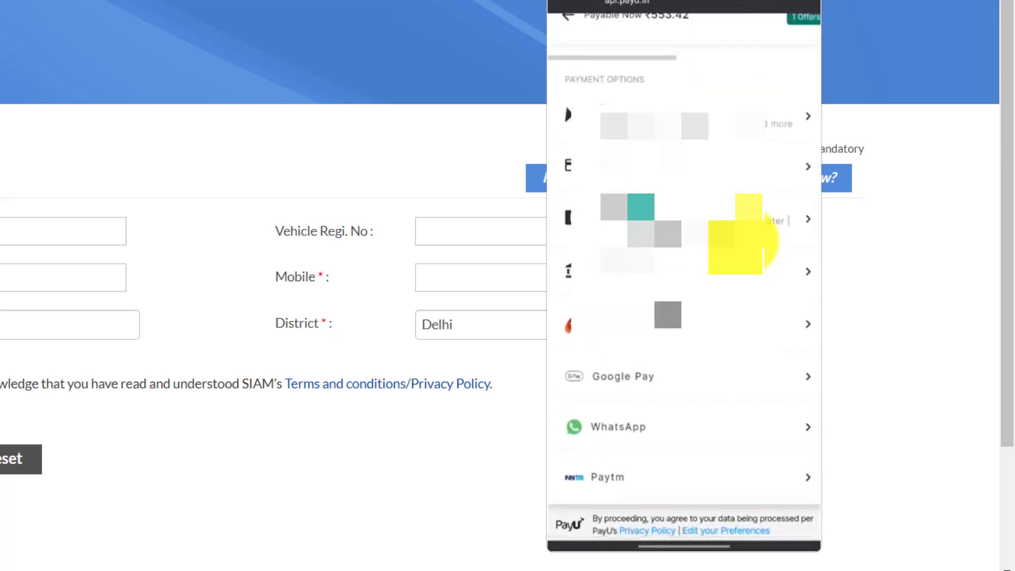
pyautogui.click(764, 241)
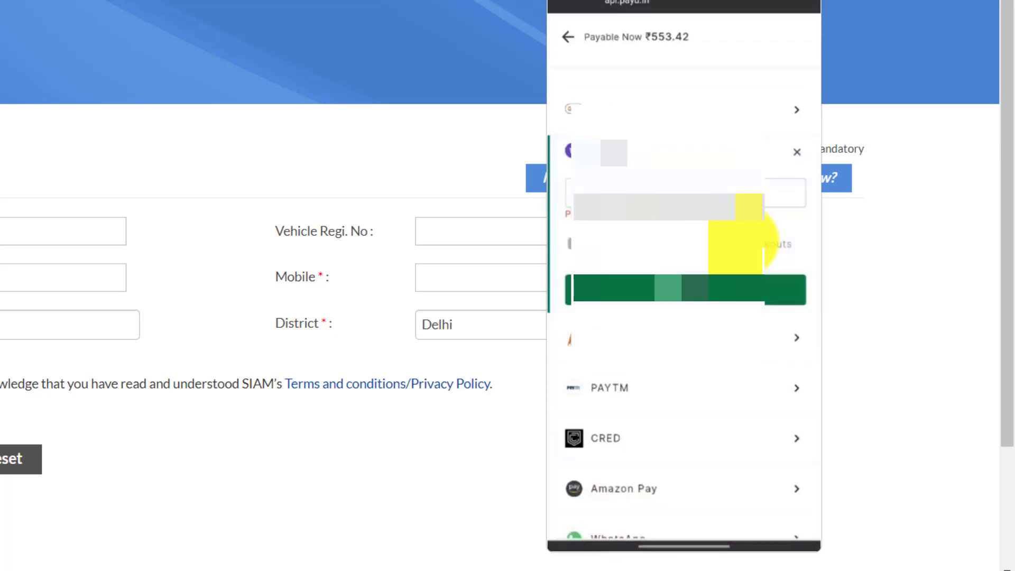
pyautogui.click(782, 296)
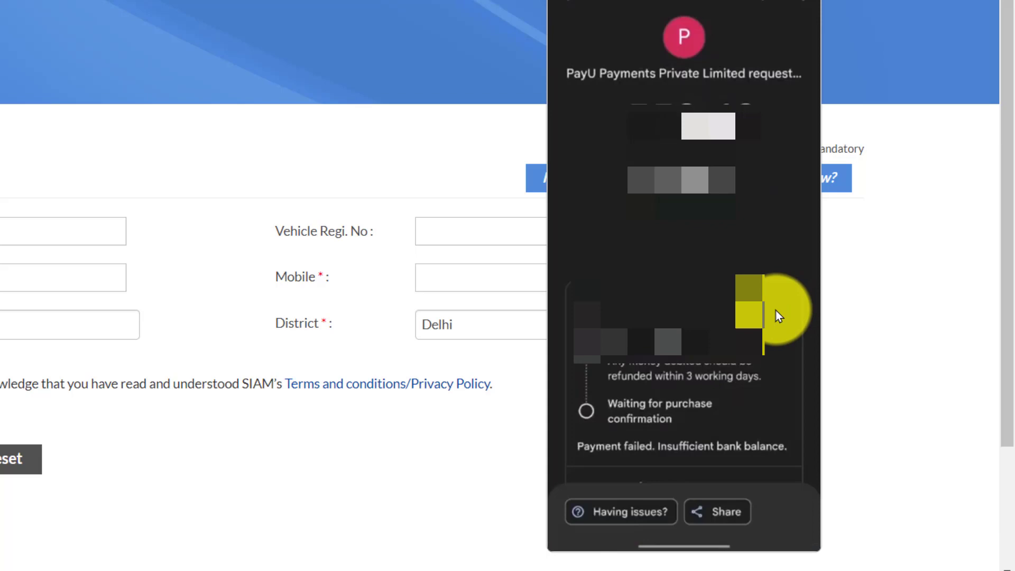